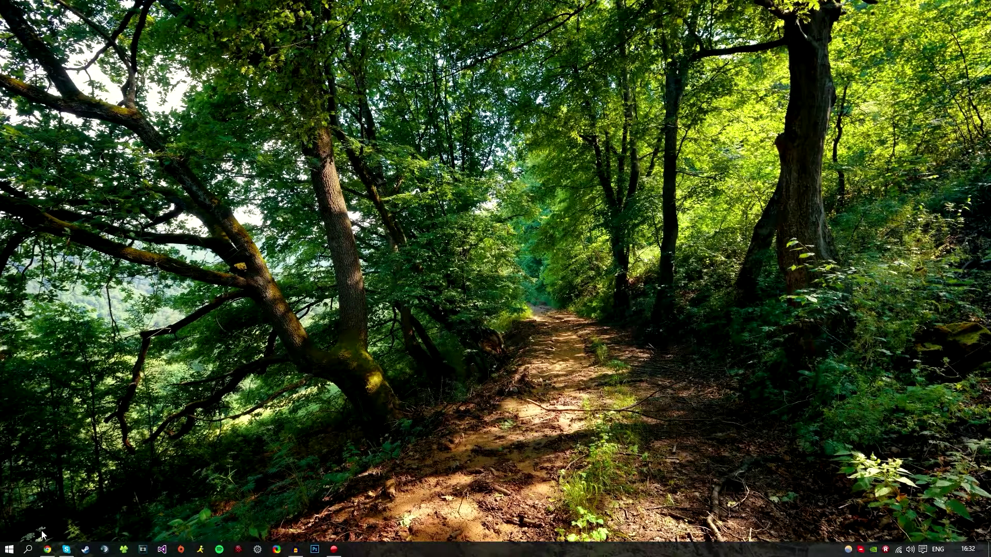
- Open an administrator Command Prompt from the Start button's context menu
right_click(10, 554)
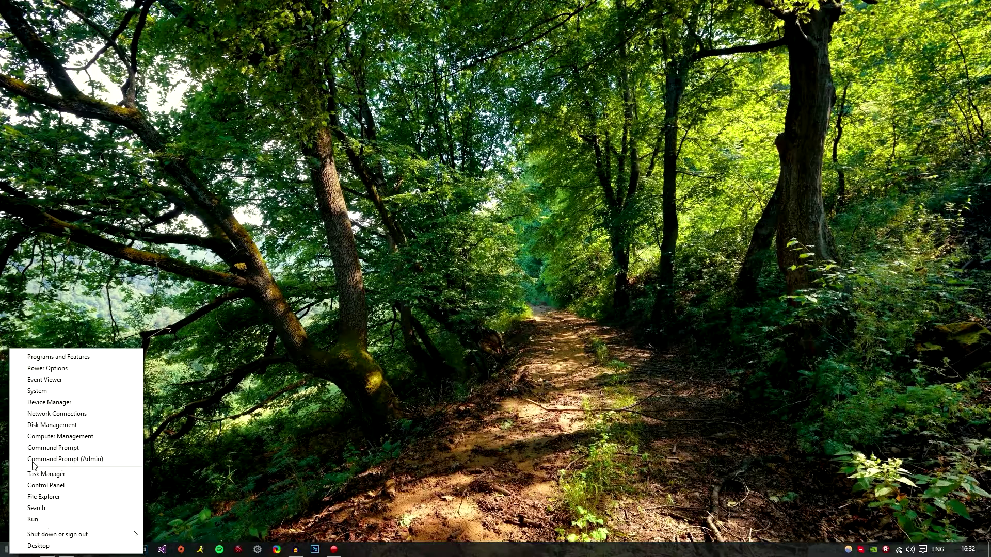
click(65, 459)
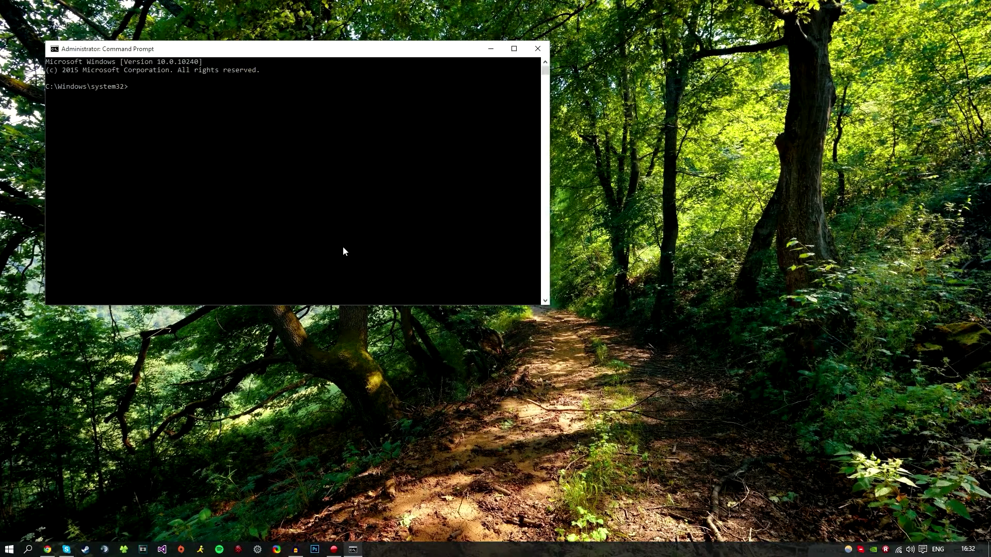
click(359, 205)
key(Escape)
- Run ipconfig to show IPv4 192.168.0.7 and default gateway 192.168.0.1
text(ipconfig)
key(Return)
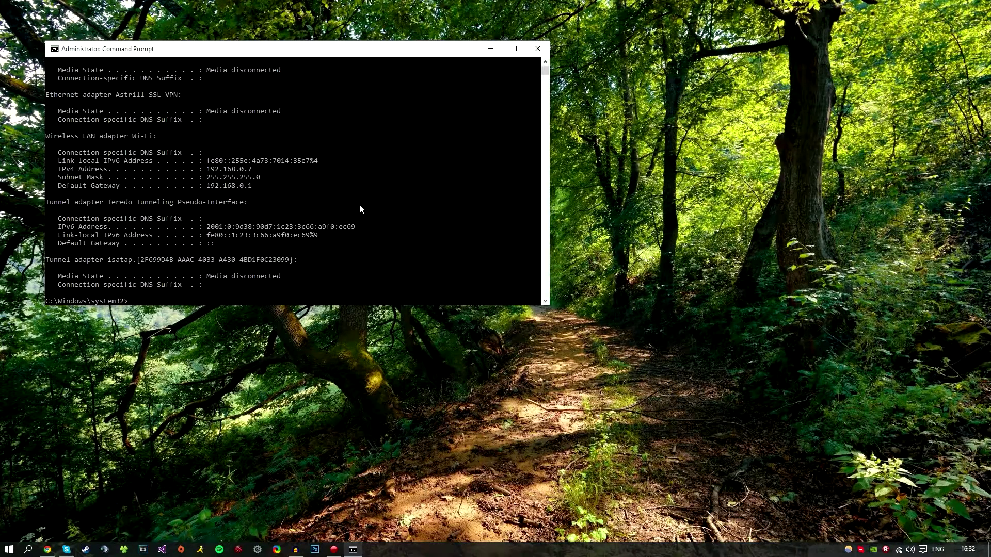
scroll(217, 286, up, 8)
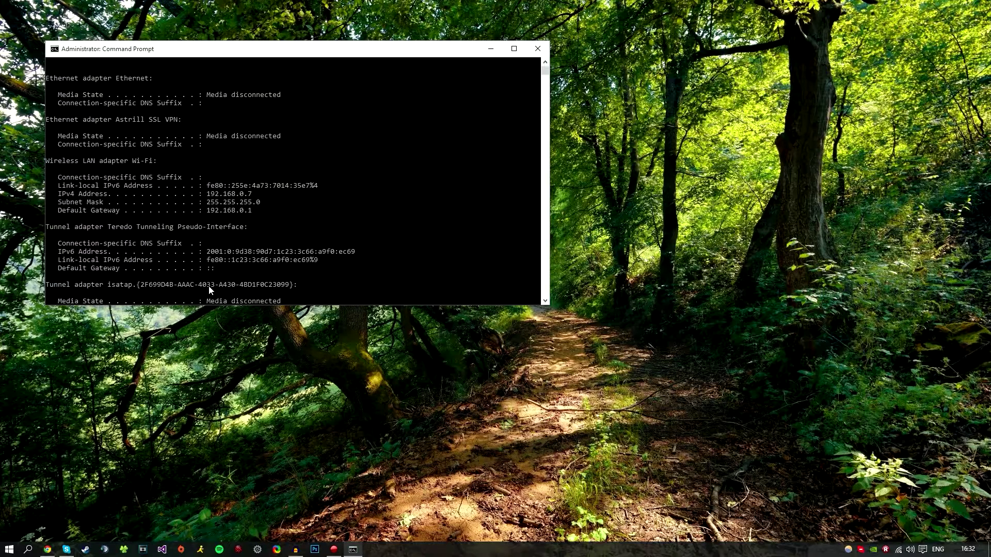
scroll(236, 232, down, 8)
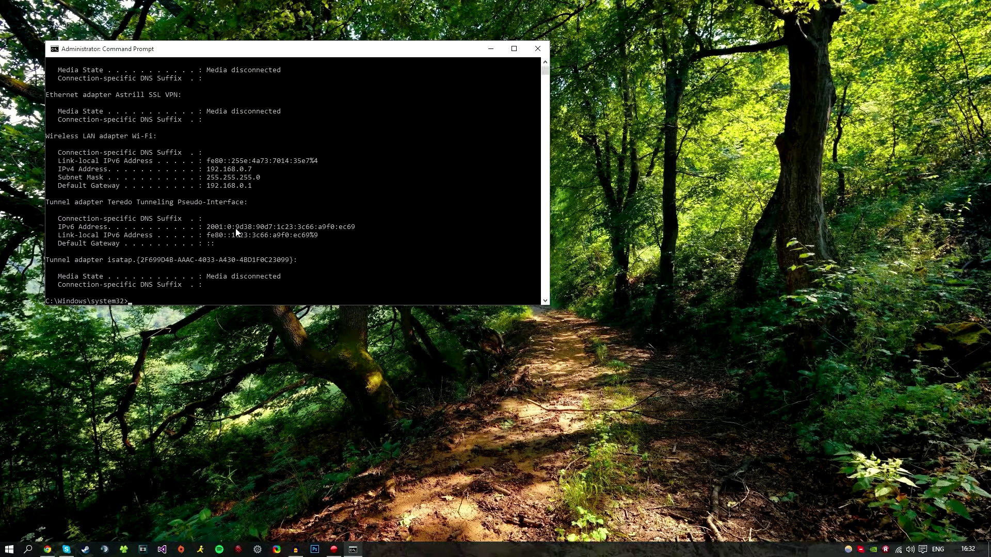
scroll(236, 232, down, 2)
scroll(231, 234, up, 2)
- Select the IPv4 address 192.168.0.7 in the ipconfig output
drag(58, 167, 263, 180)
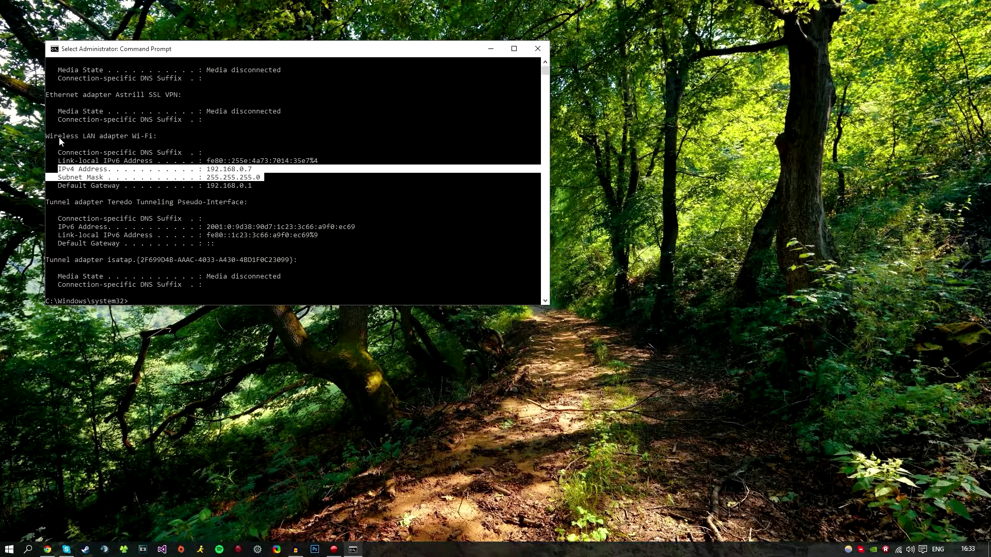
click(184, 142)
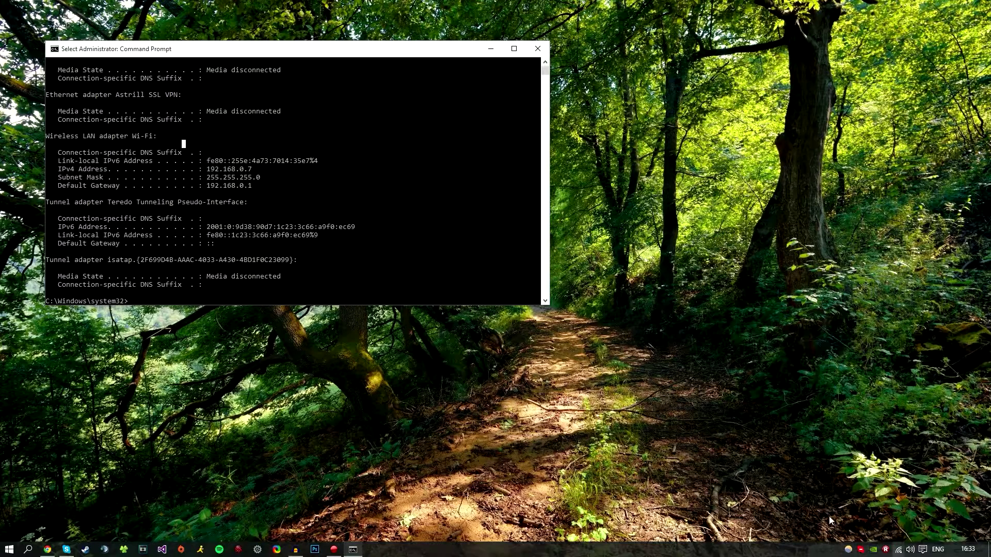
mouse_move(259, 171)
mouse_down()
mouse_move(227, 170)
mouse_move(261, 170)
mouse_move(240, 170)
mouse_up()
click(257, 169)
click(258, 170)
drag(207, 170, 259, 169)
click(259, 170)
- Copy the default gateway address 192.168.0.1 and launch Chrome from the taskbar
drag(59, 169, 117, 171)
click(167, 169)
drag(236, 186, 259, 185)
click(259, 185)
drag(255, 187, 207, 186)
key(ctrl+c)
click(144, 437)
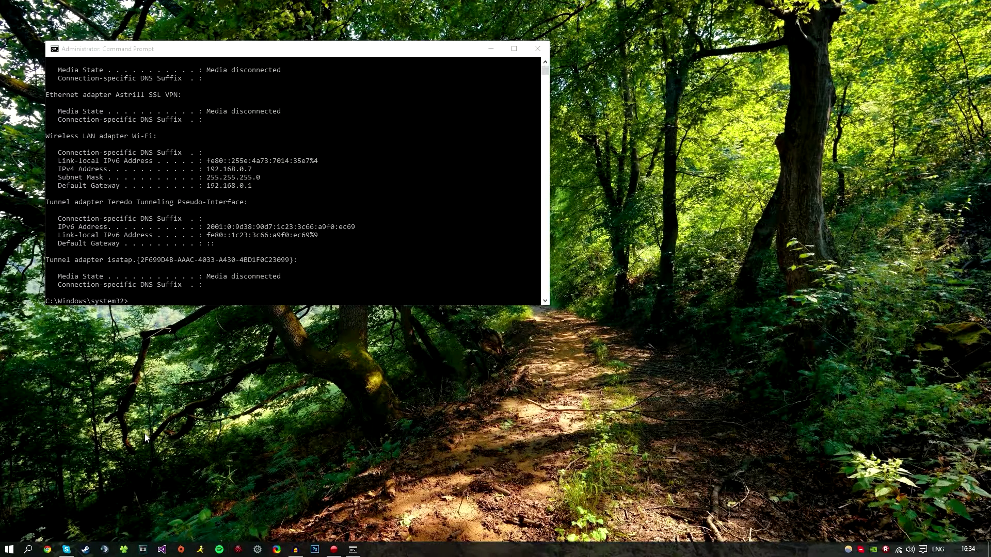
click(50, 550)
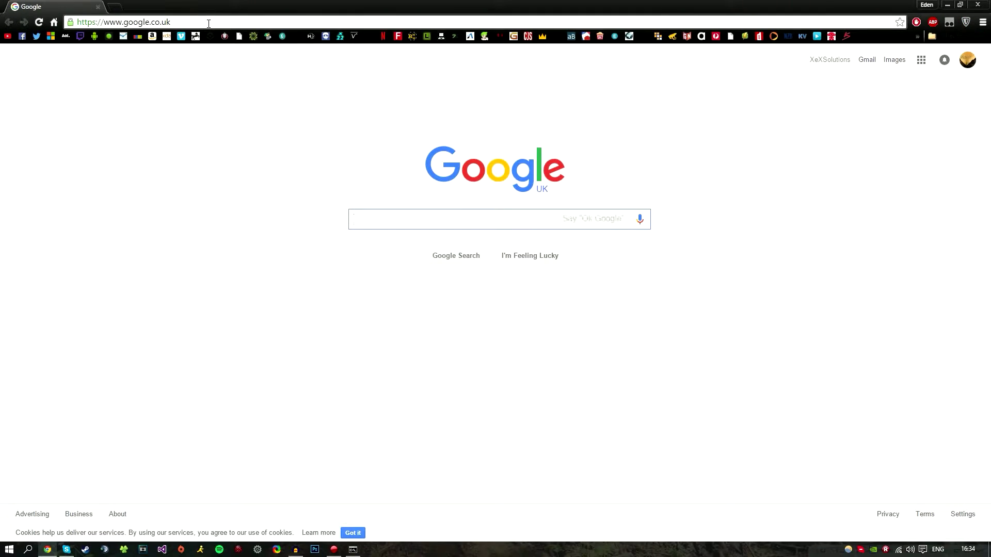
- Load the router's page by pasting 192.168.0.1 into Chrome's address bar
click(209, 21)
key(ctrl+v)
key(Return)
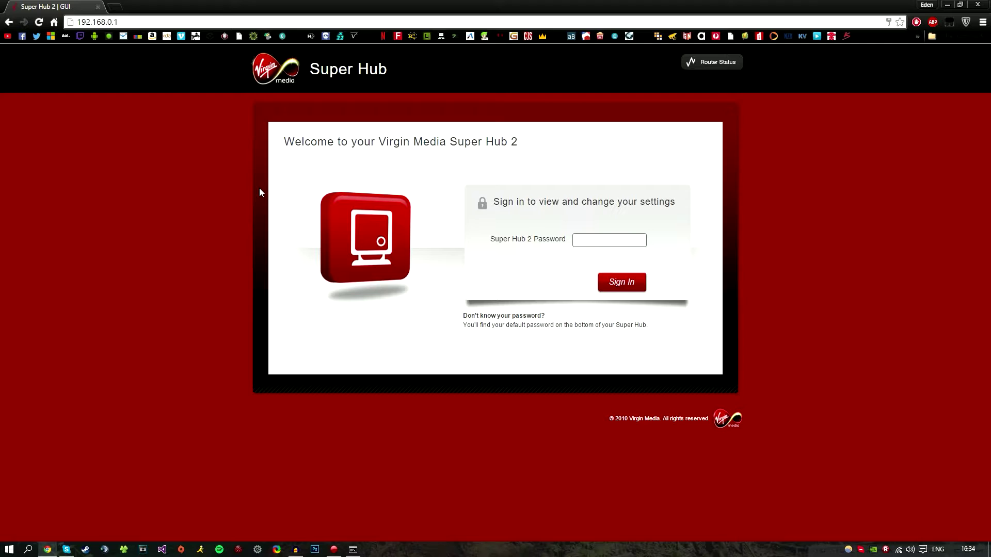
drag(388, 69, 309, 69)
click(283, 176)
- Sign in to the Super Hub with the saved router password
click(592, 241)
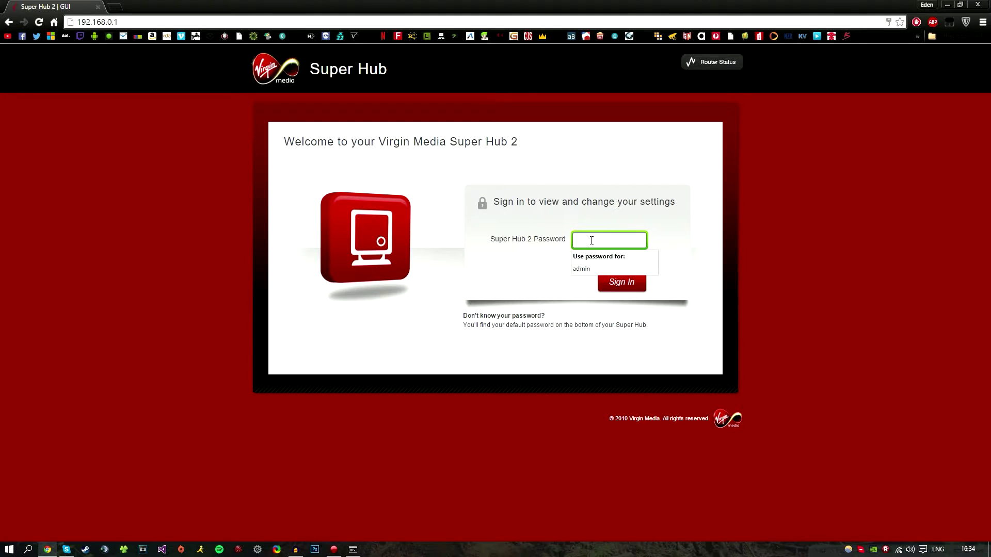
click(582, 269)
key(Return)
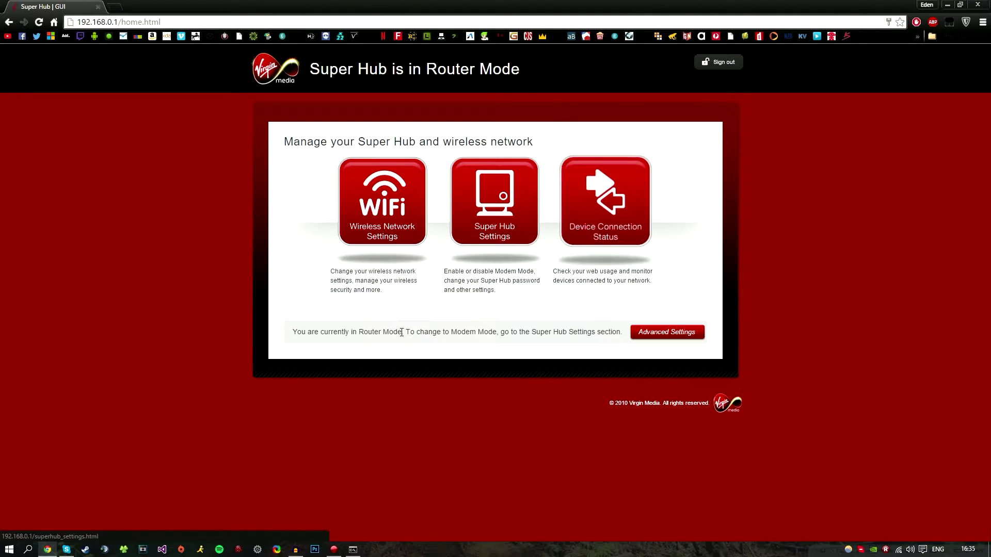
- Go to Advanced Settings and open the Security > Port Forwarding page
click(668, 336)
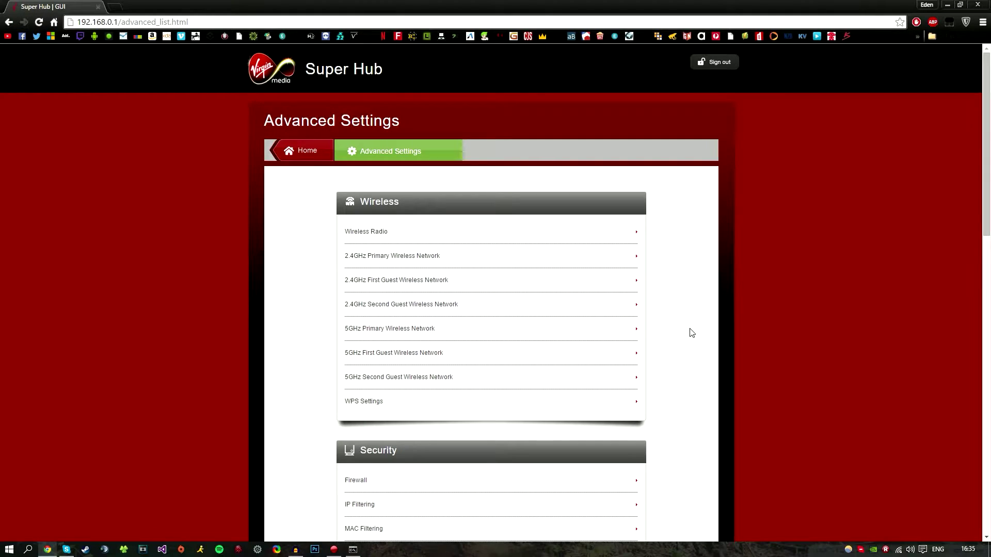
scroll(691, 332, down, 5)
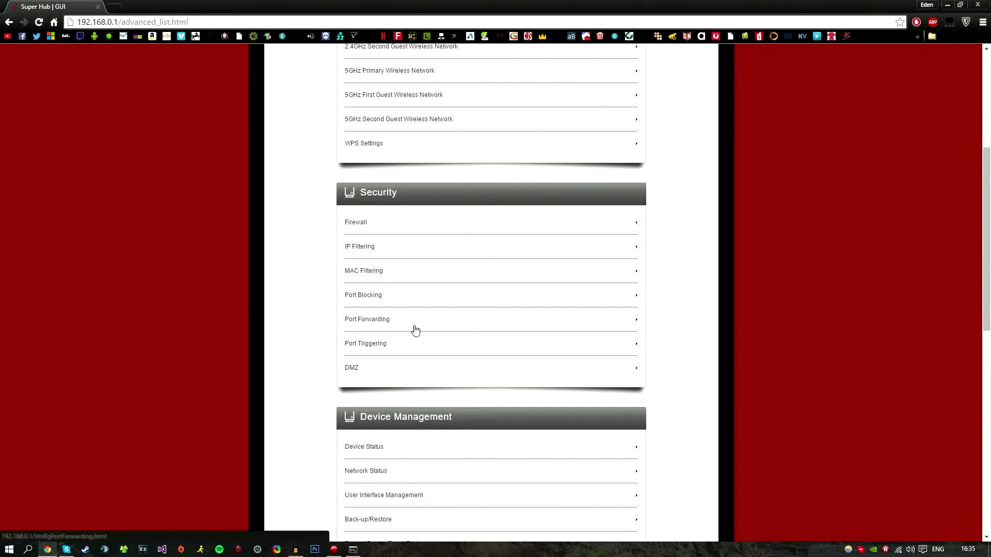
scroll(248, 302, up, 3)
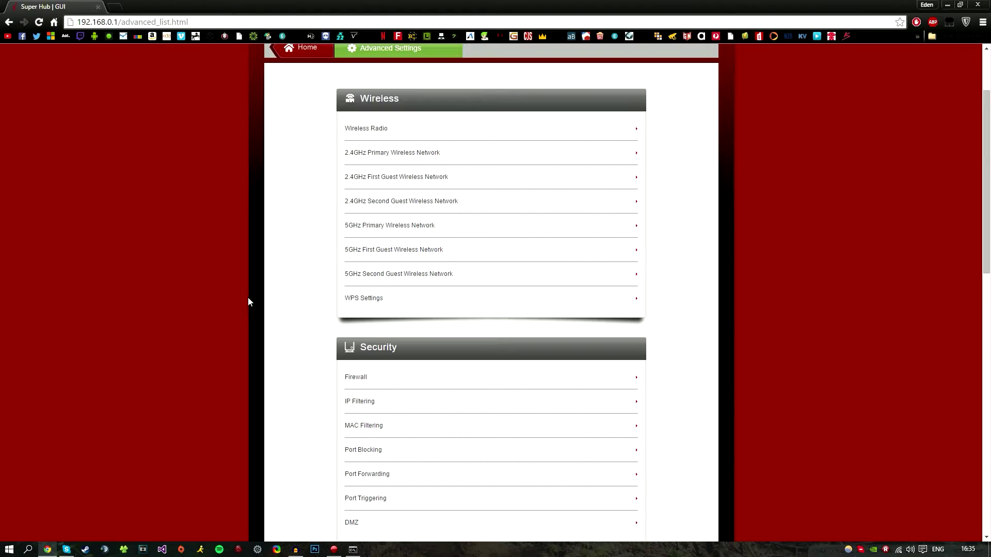
scroll(482, 320, down, 4)
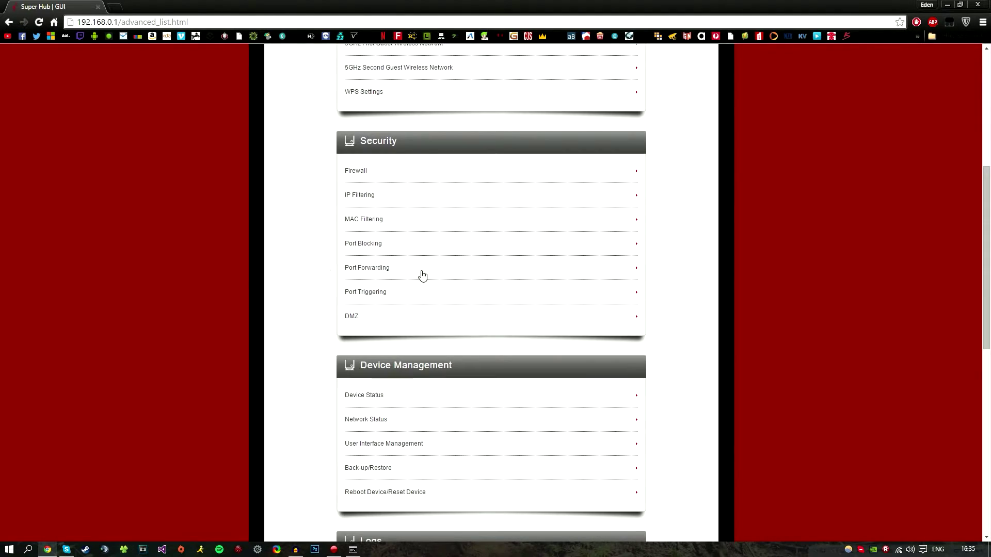
click(345, 274)
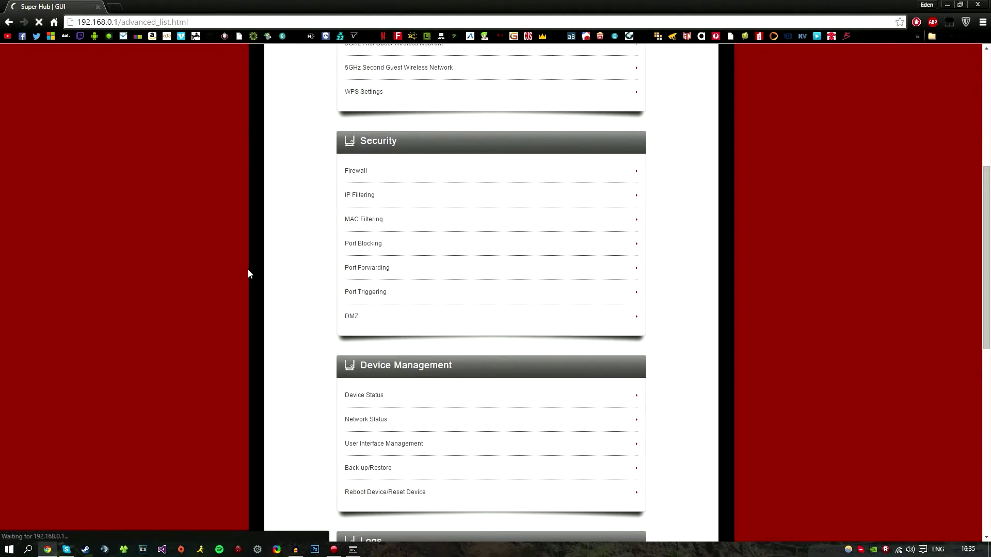
scroll(216, 304, down, 1)
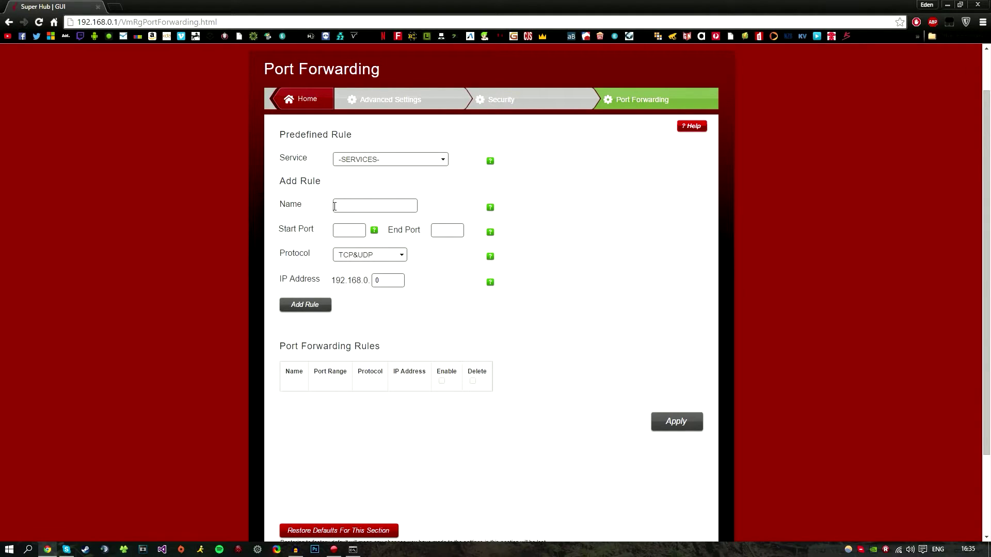
- Name the new rule 'Minecraft' with start and end port 25565
click(364, 203)
text(Minecraft)
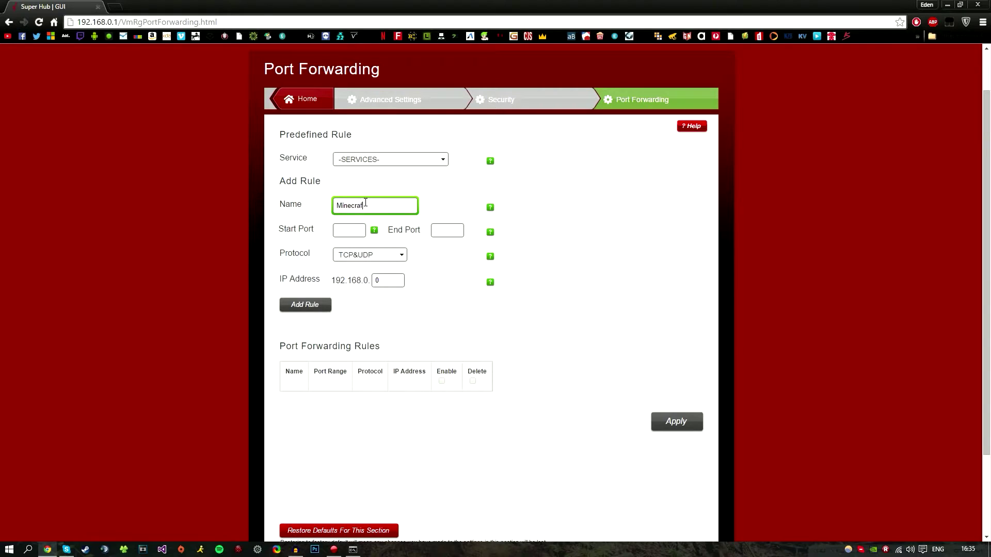
click(349, 230)
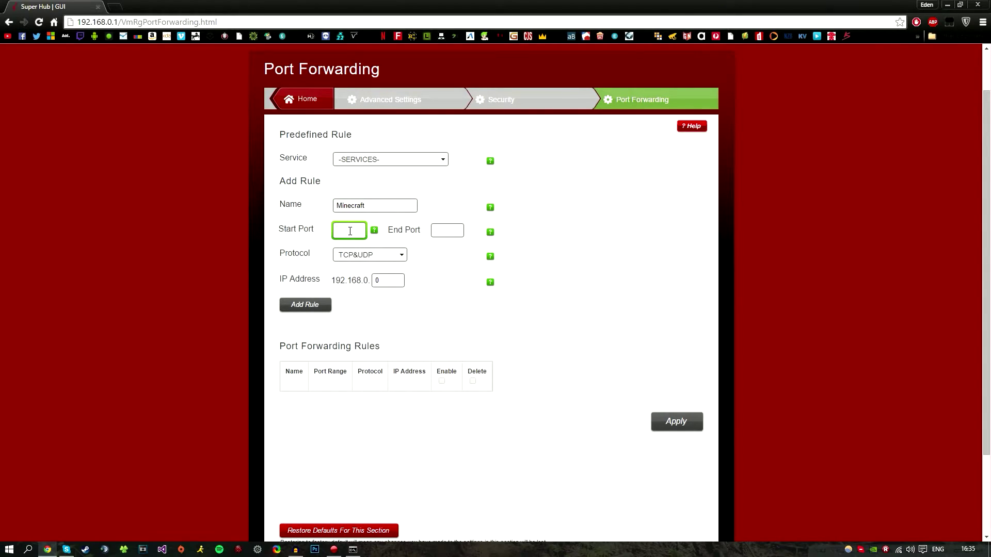
text(25565)
drag(363, 231, 310, 233)
click(451, 239)
key(ctrl+v)
- Set the rule's protocol to TCP&UDP, then switch to Command Prompt to check the IP
mouse_move(374, 234)
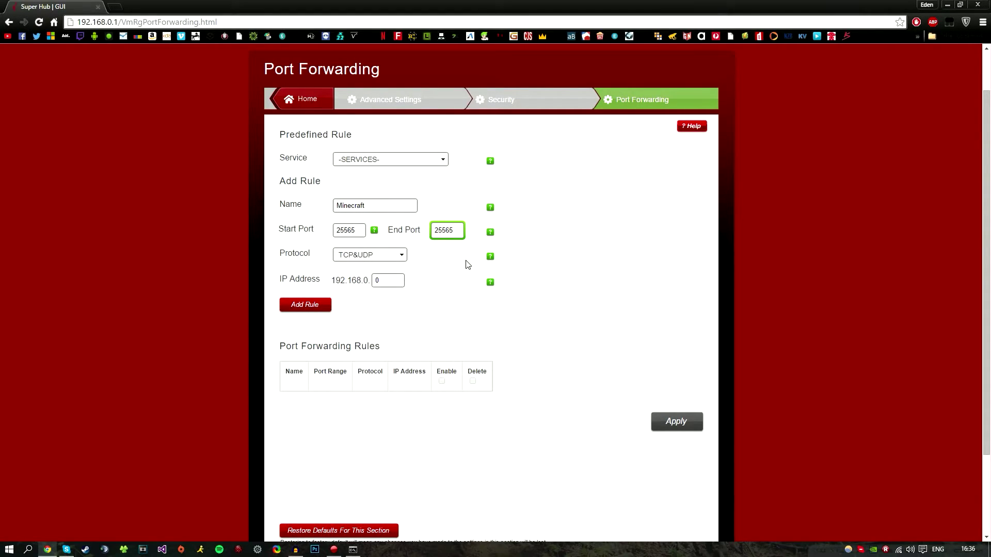
click(368, 256)
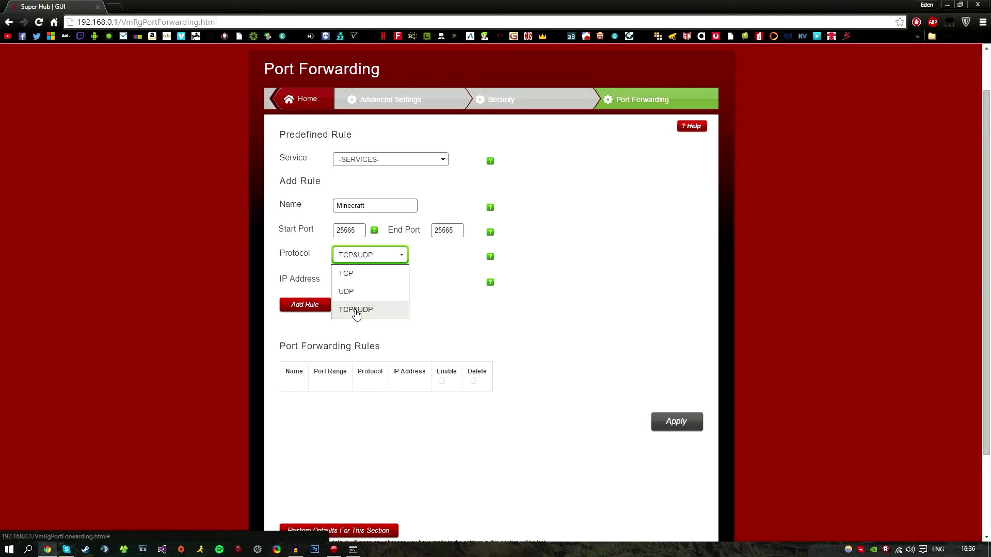
click(377, 312)
click(385, 255)
click(449, 295)
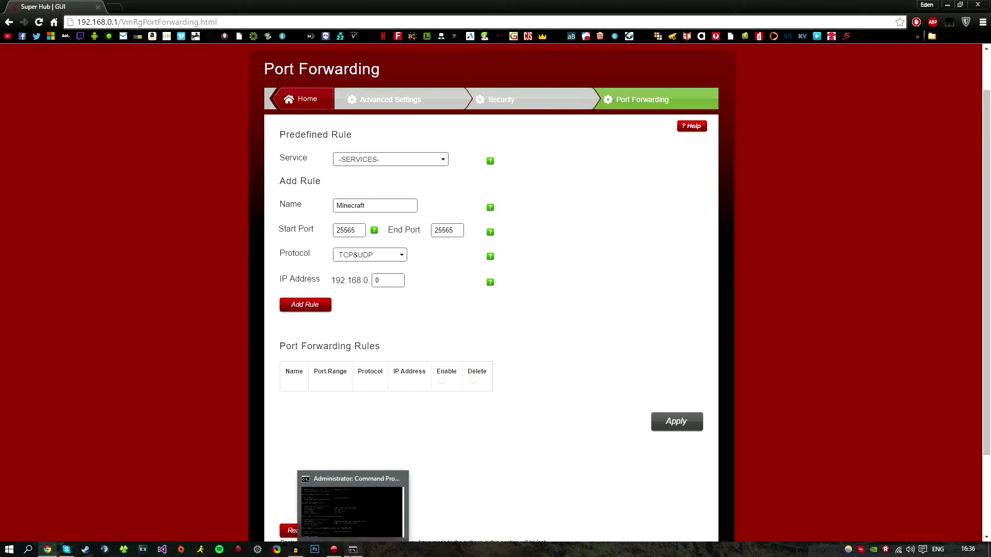
click(353, 549)
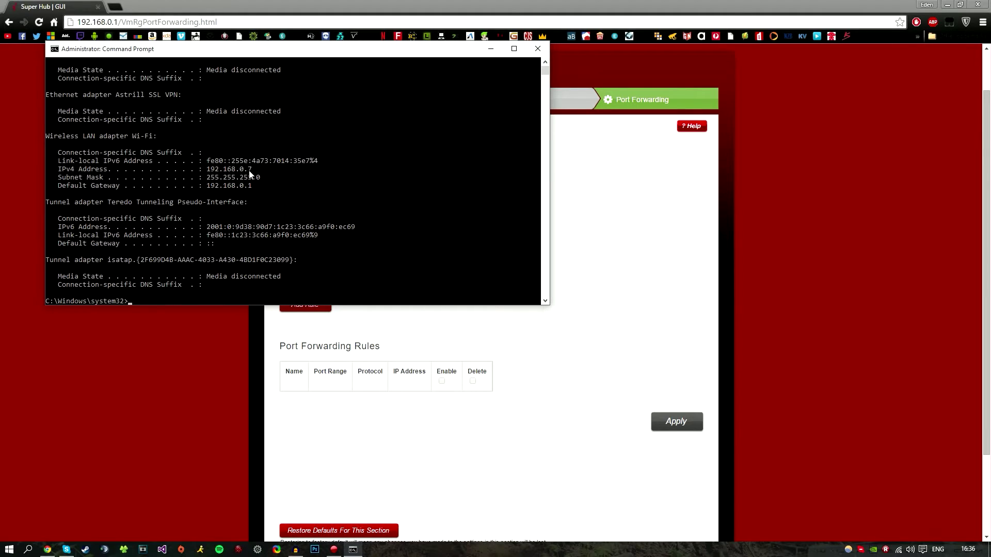
- Set the rule's IP to 192.168.0.7, add the Minecraft rule, and click Apply
click(622, 327)
double_click(385, 283)
text(7)
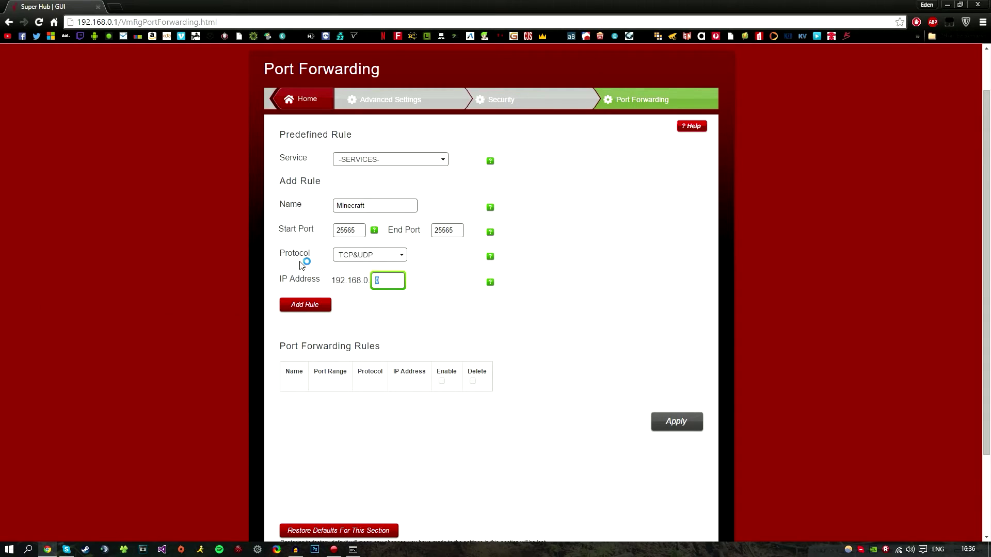
click(305, 305)
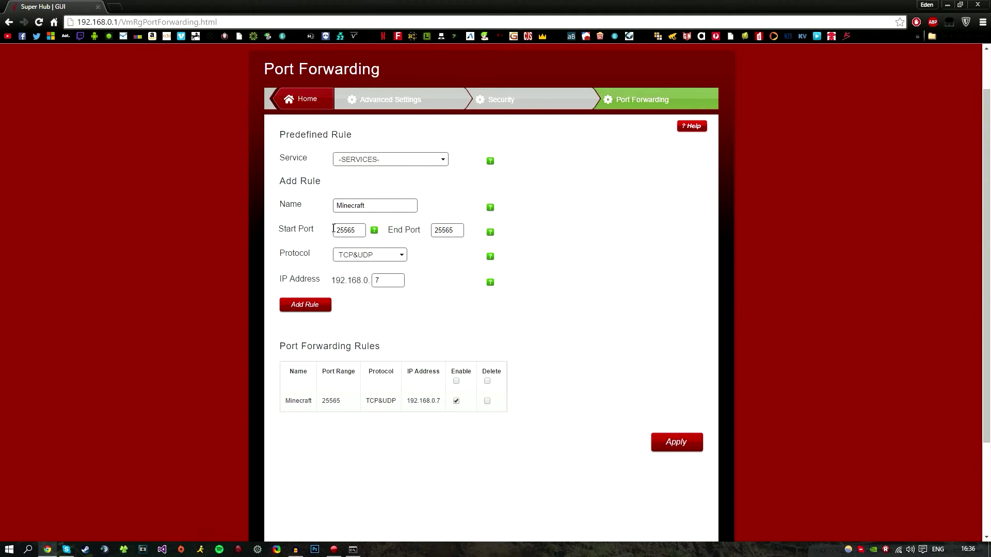
scroll(206, 284, down, 1)
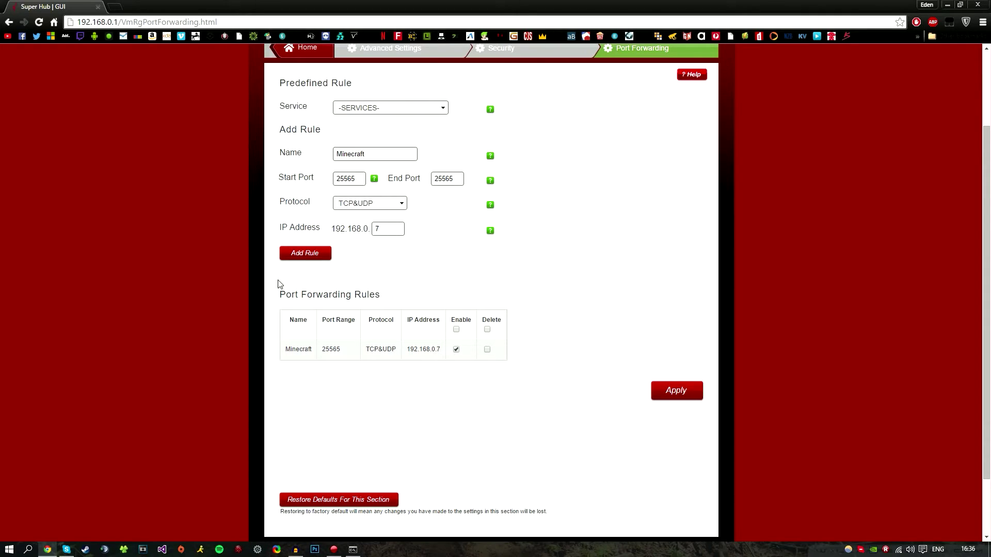
click(671, 391)
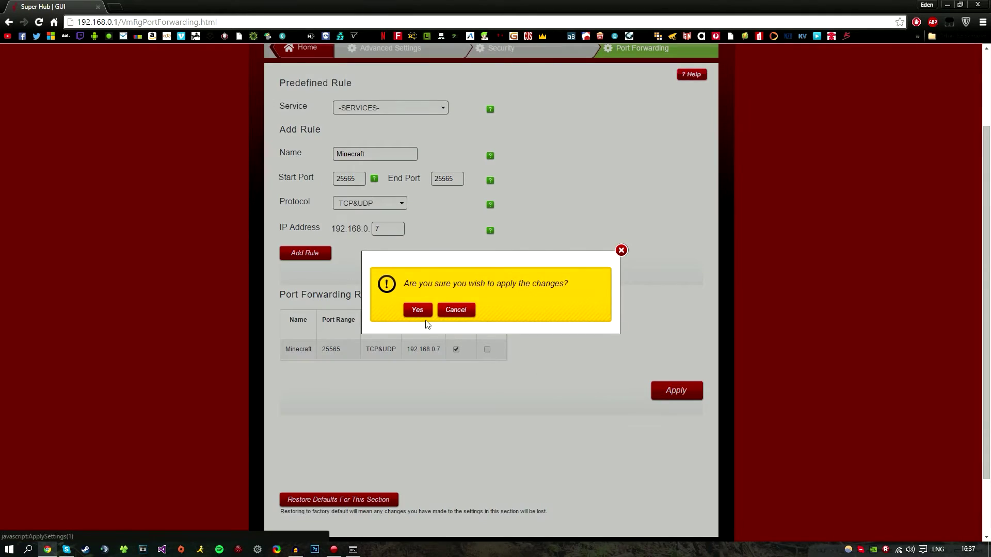
- Answer Yes to apply the port forwarding changes
click(419, 310)
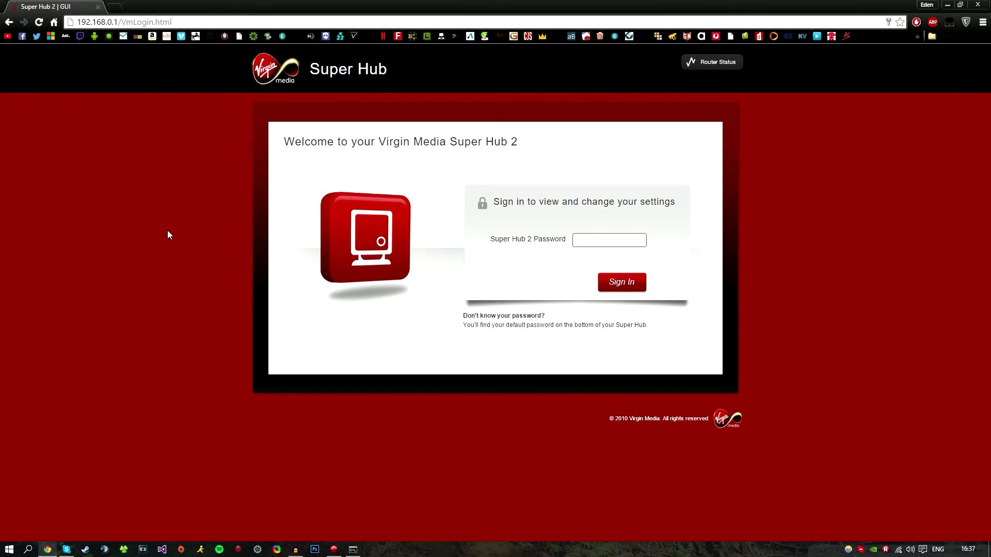